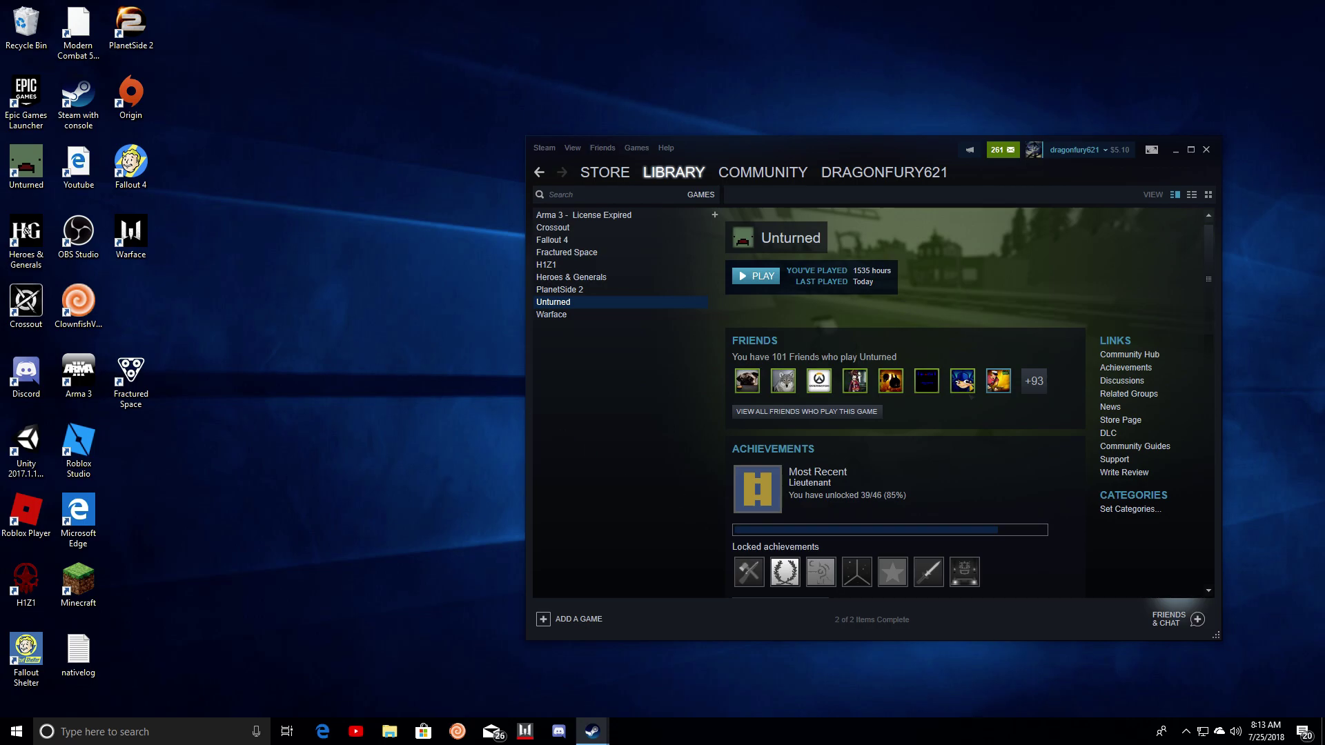
Glance at the taskbar calendar, then browse Unturned's local files from its Steam Properties.
click(1260, 730)
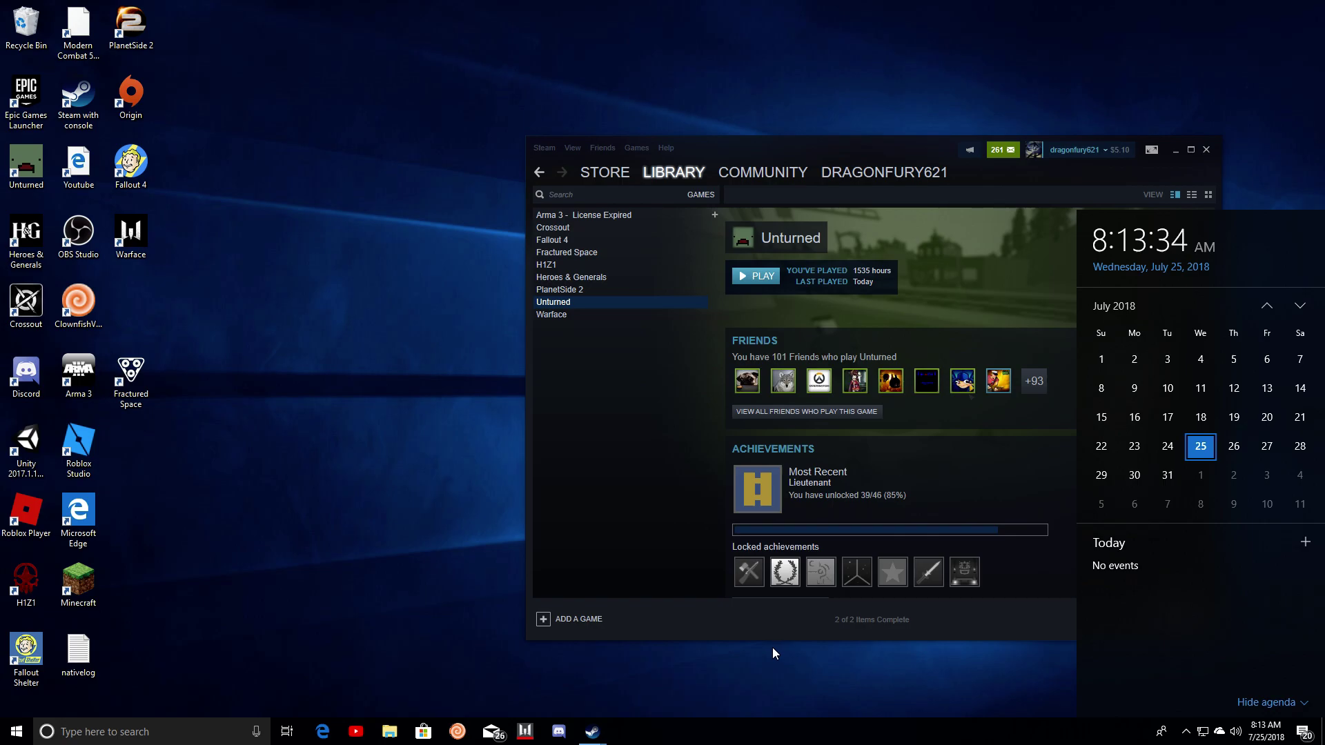
click(406, 509)
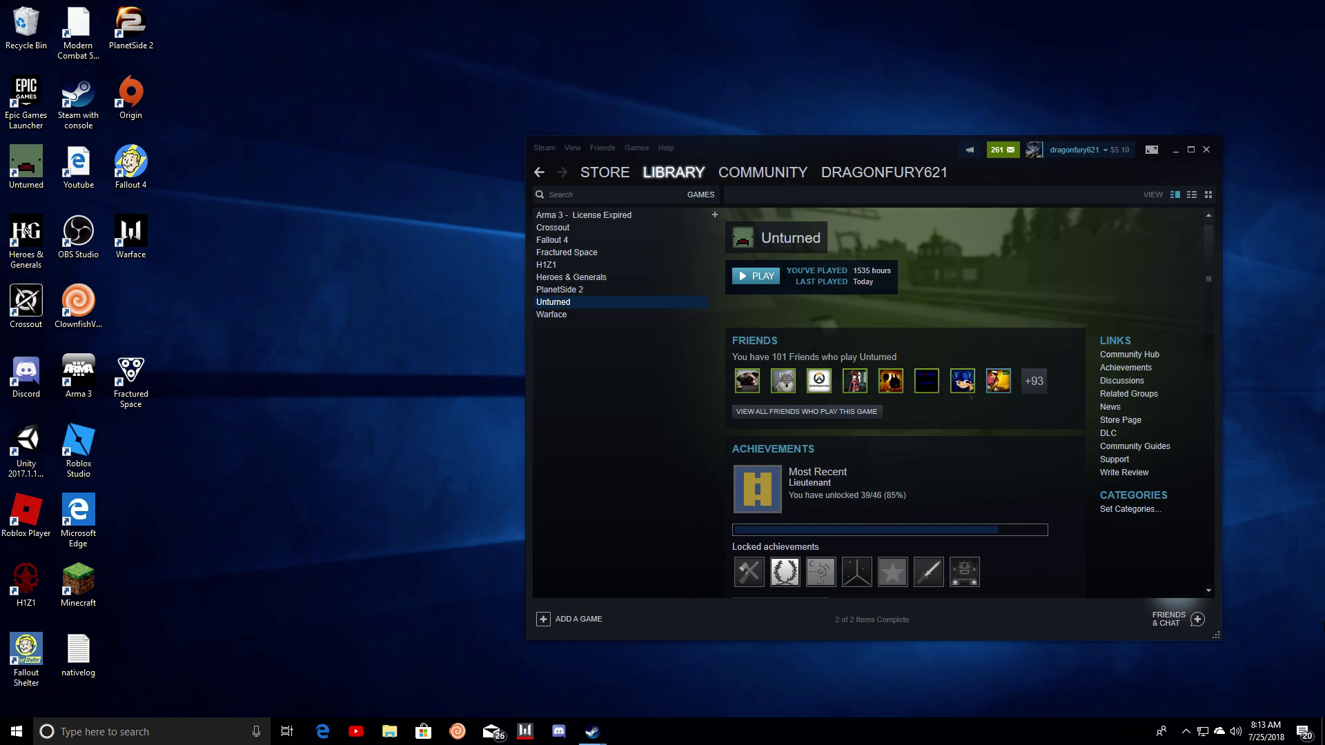
right_click(575, 308)
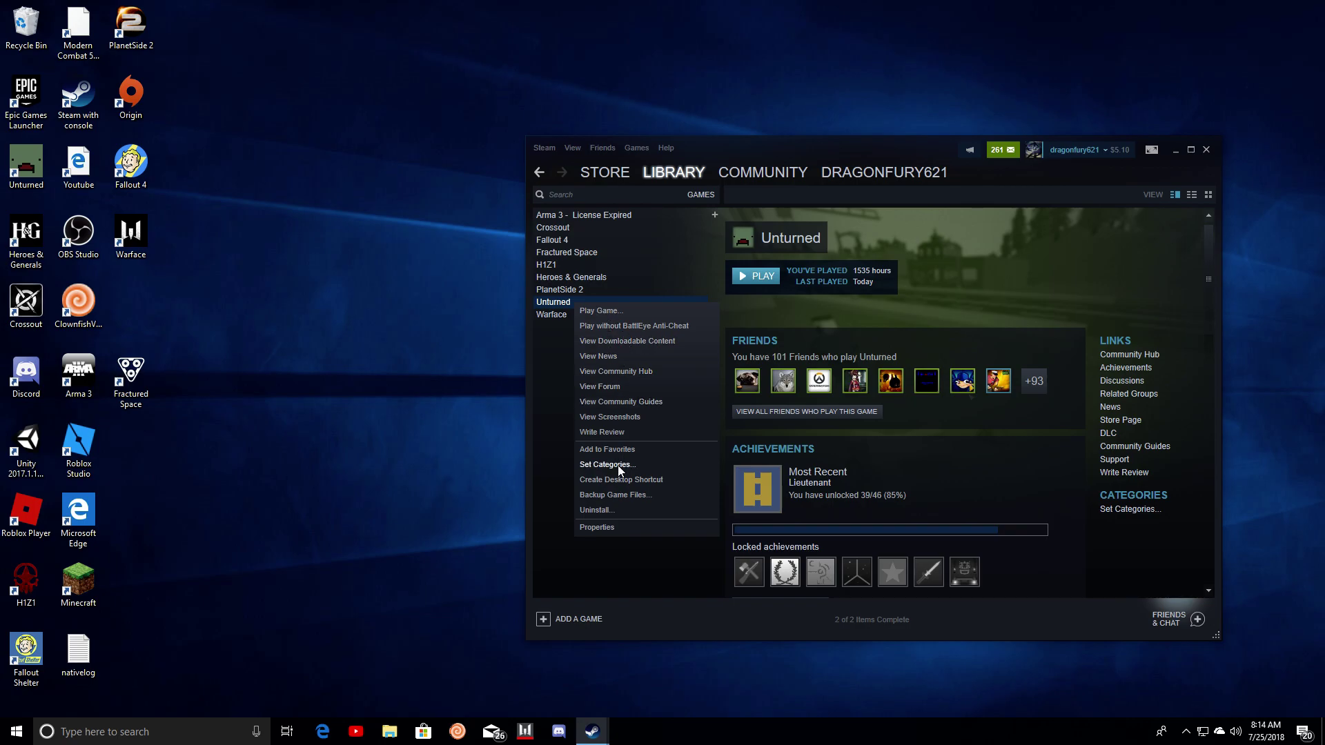
click(611, 526)
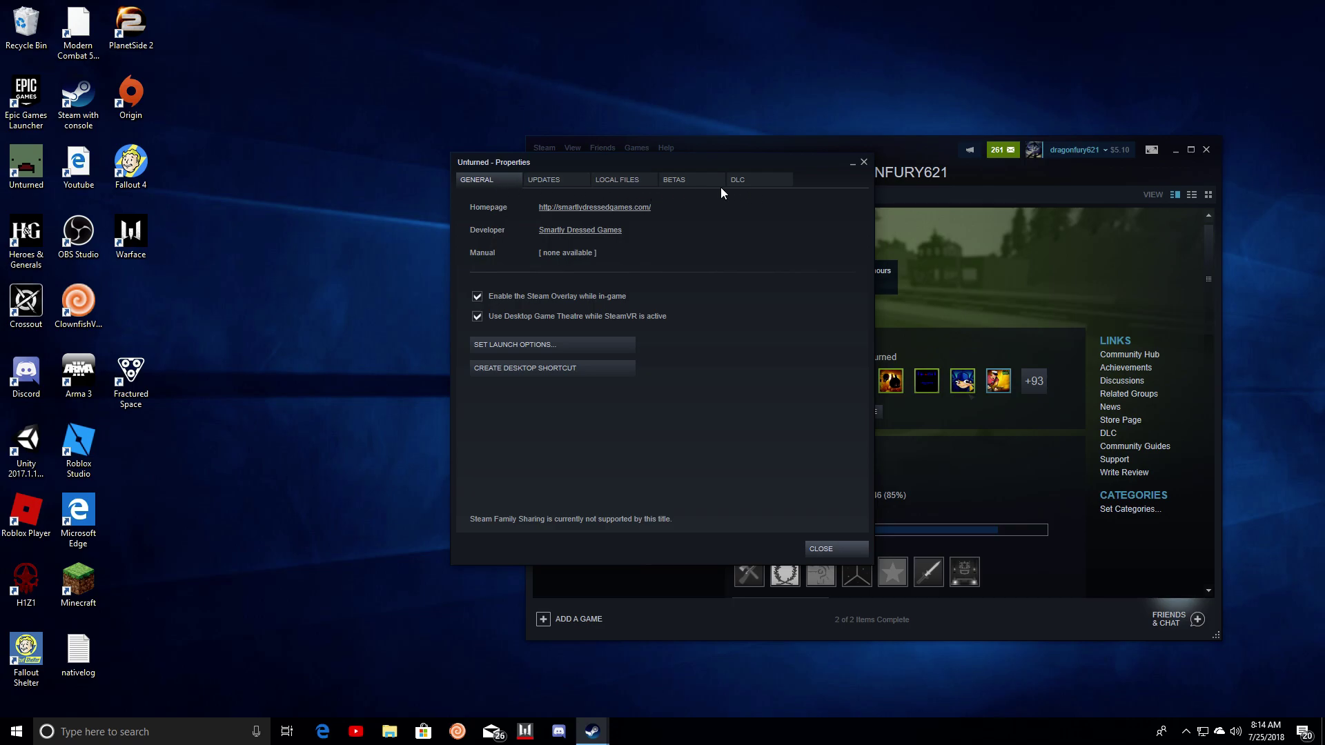
click(640, 180)
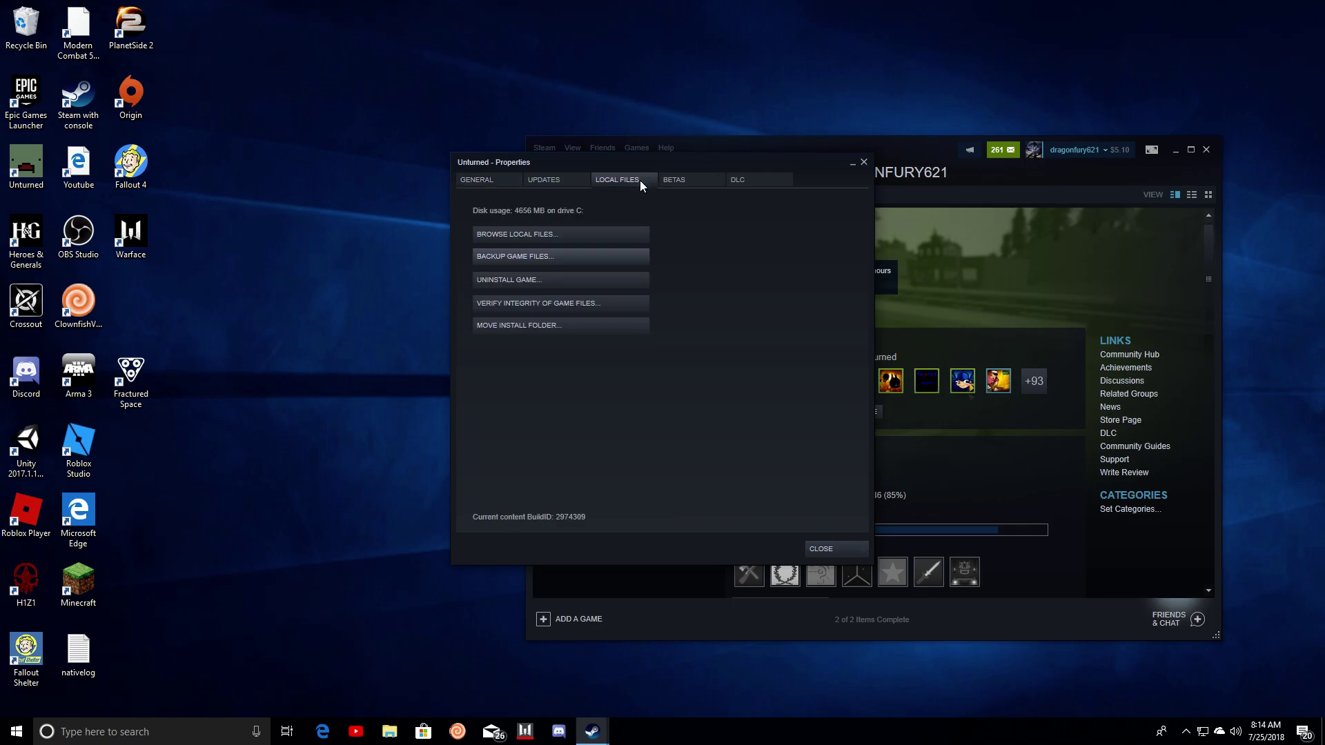
click(574, 238)
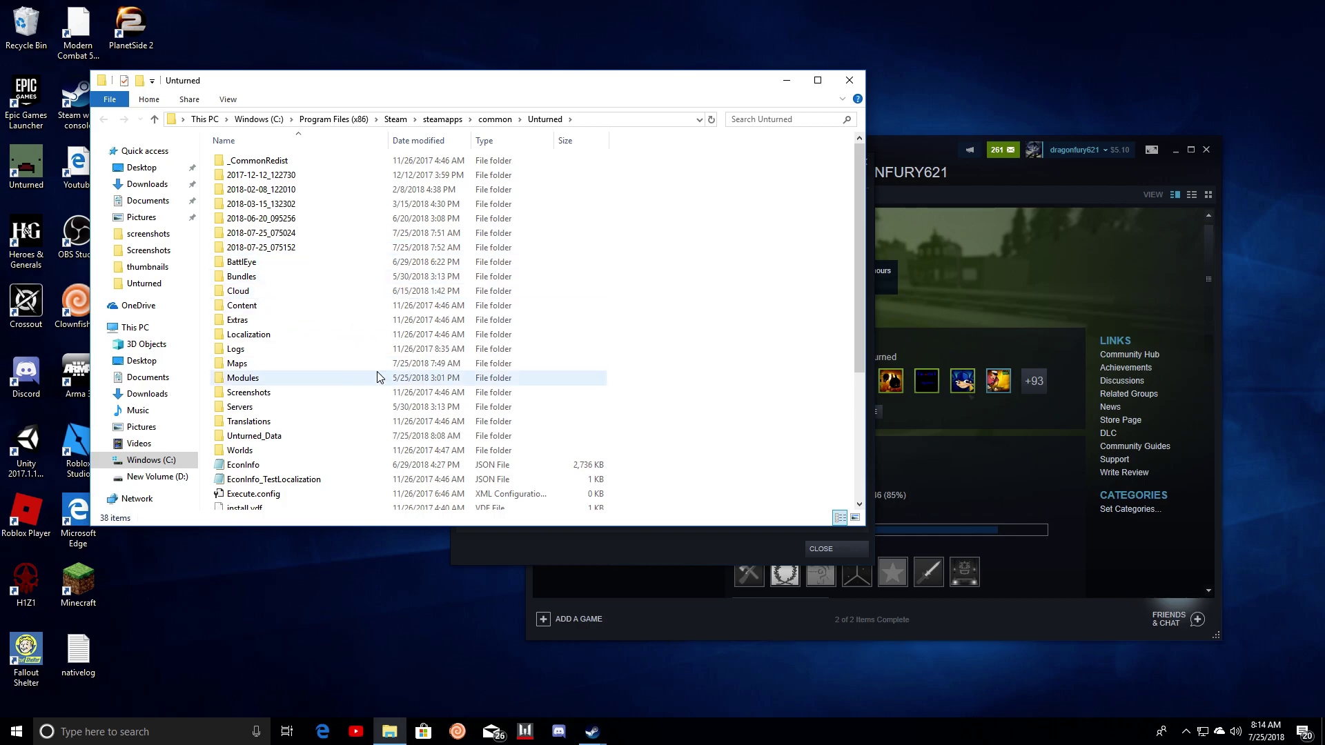
Run Unturned_BE from the install folder as administrator.
scroll(419, 316, down, 1)
scroll(419, 316, down, 4)
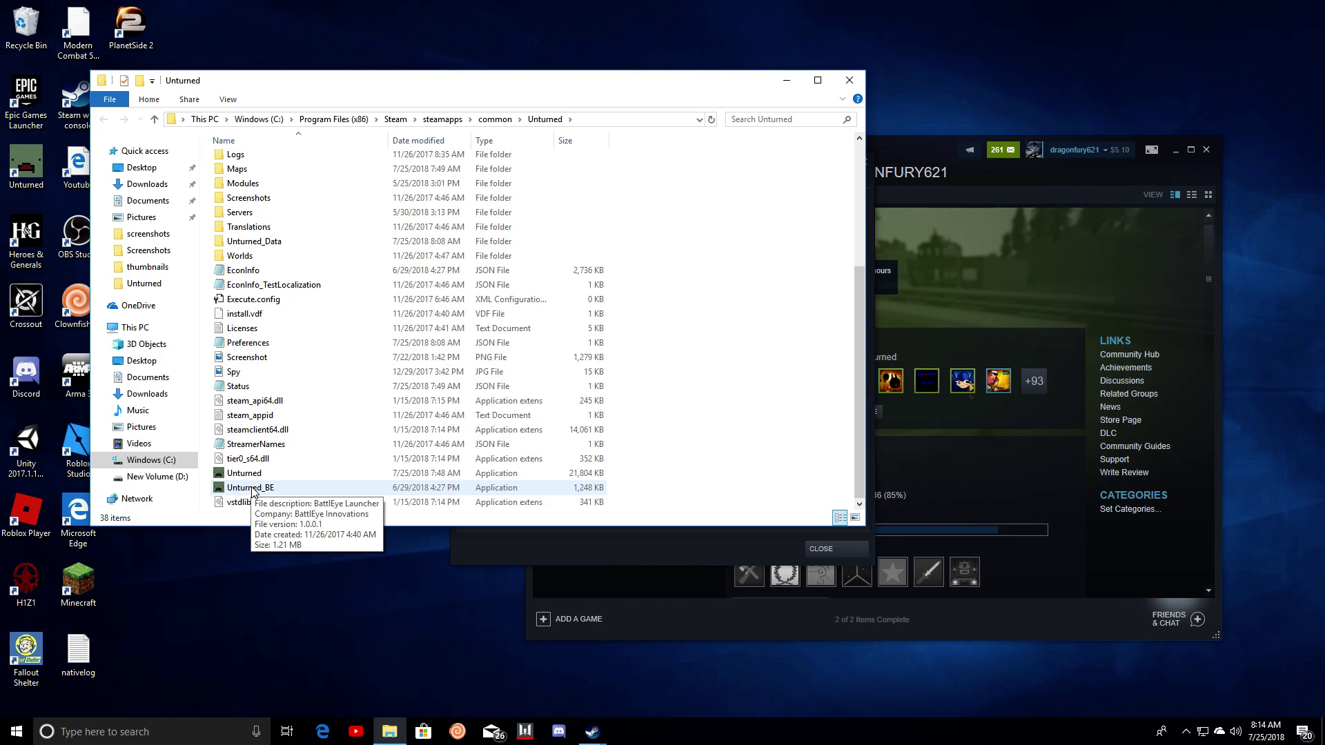
click(253, 491)
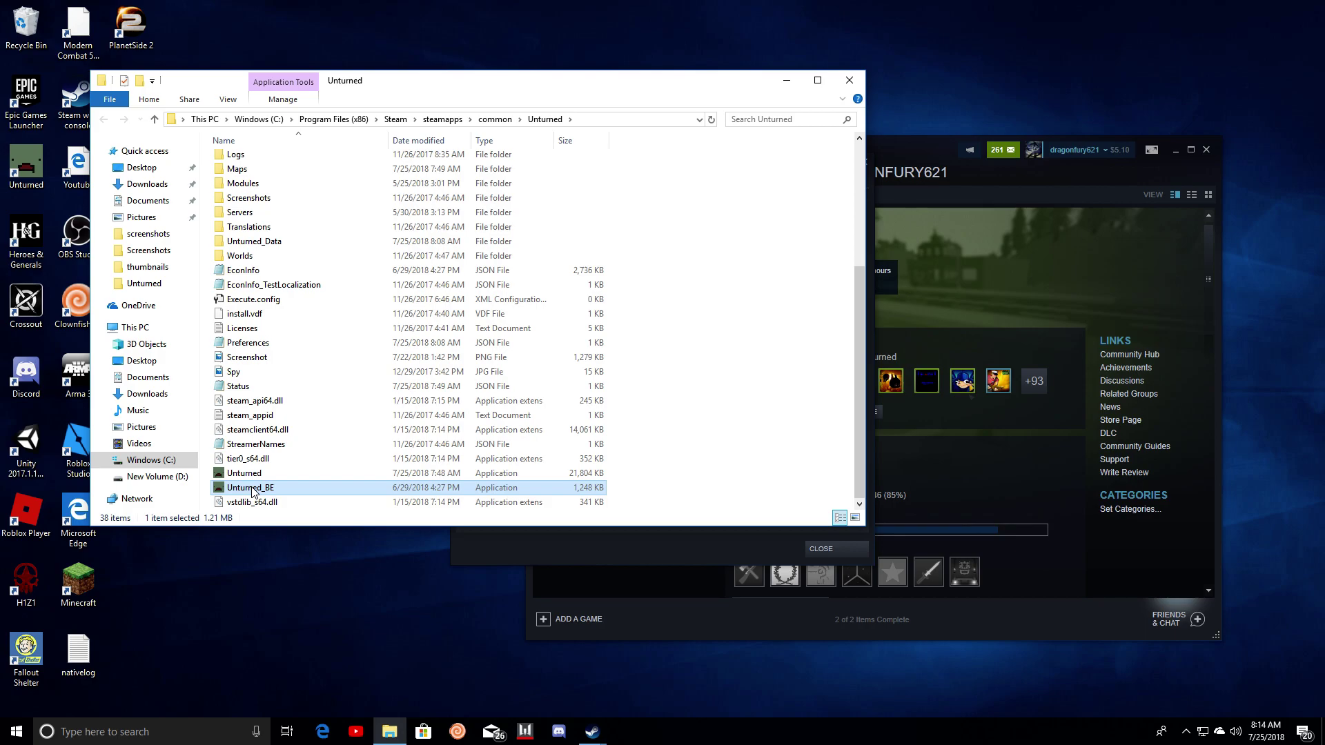
right_click(253, 491)
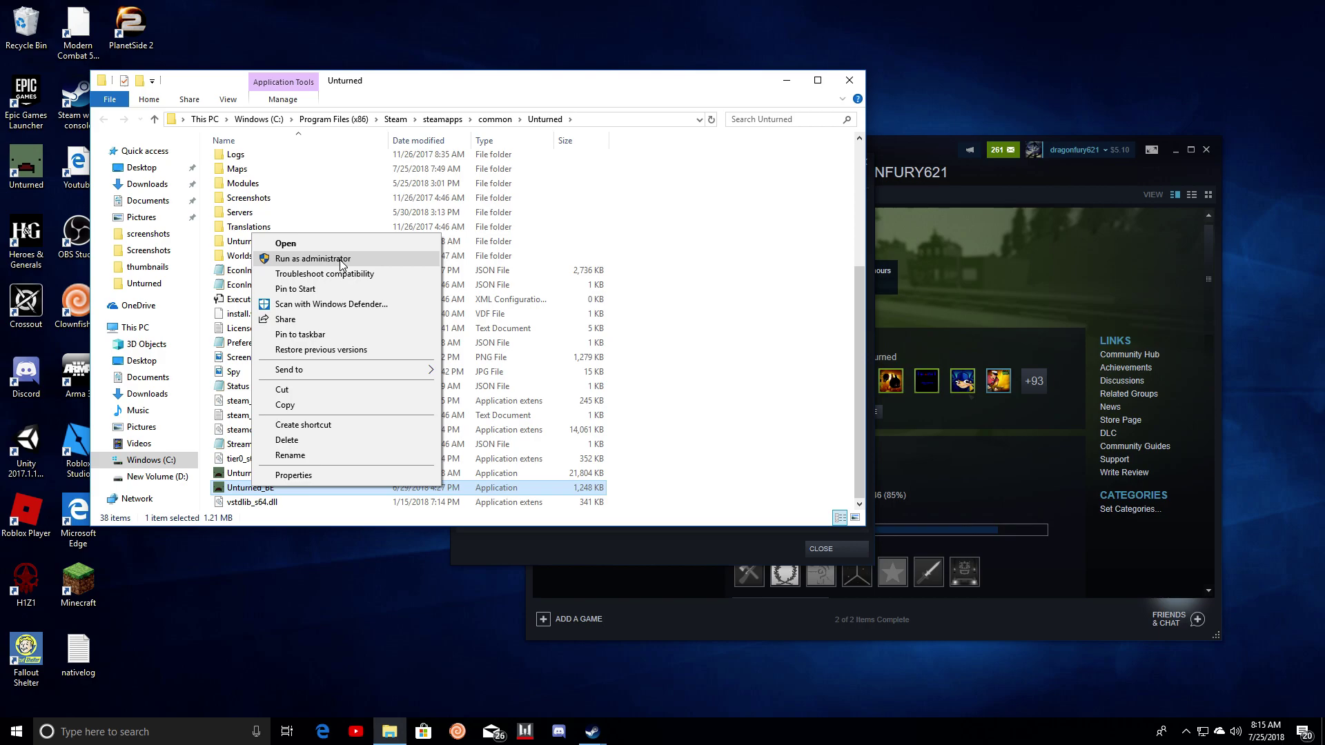
click(339, 259)
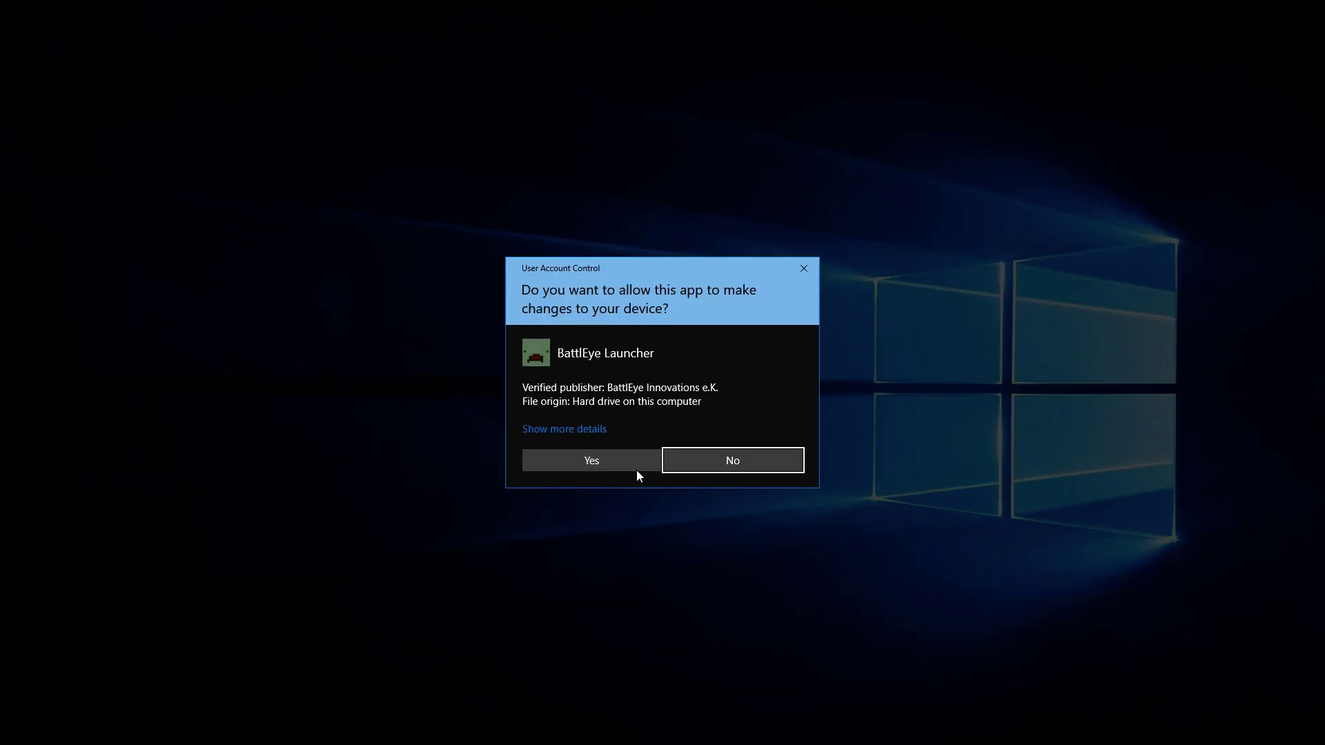
Approve the User Account Control prompt for the BattlEye Launcher.
click(624, 462)
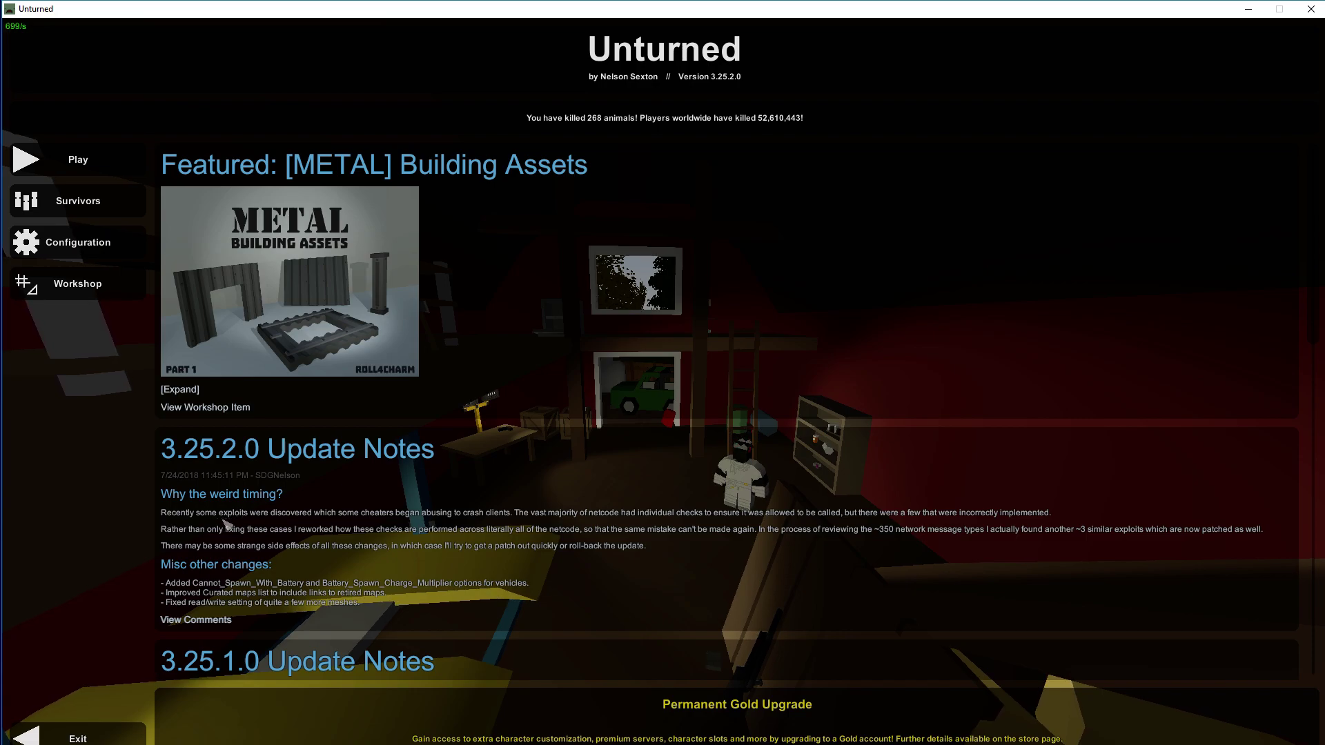
Scroll the main menu news feed down to the 3.25.1.0 Update Notes.
mouse_move(1320, 247)
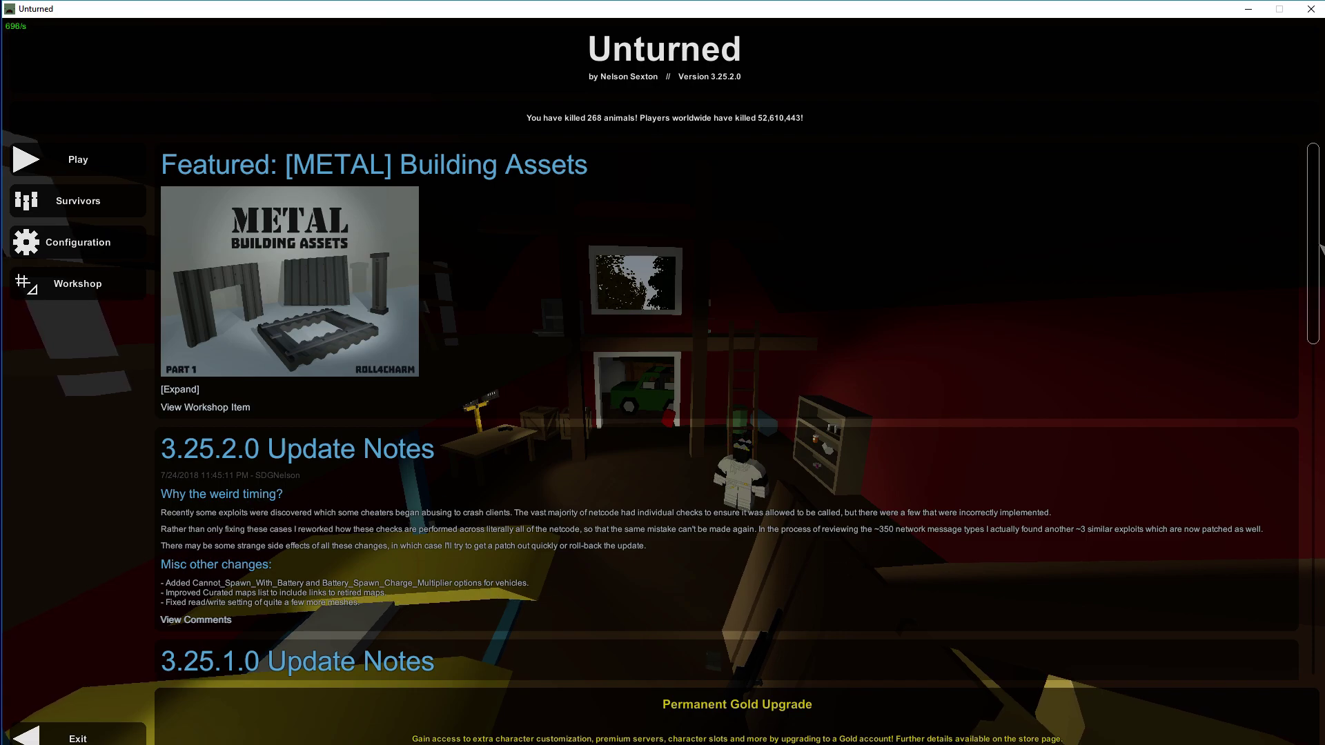
drag(1320, 247, 1318, 310)
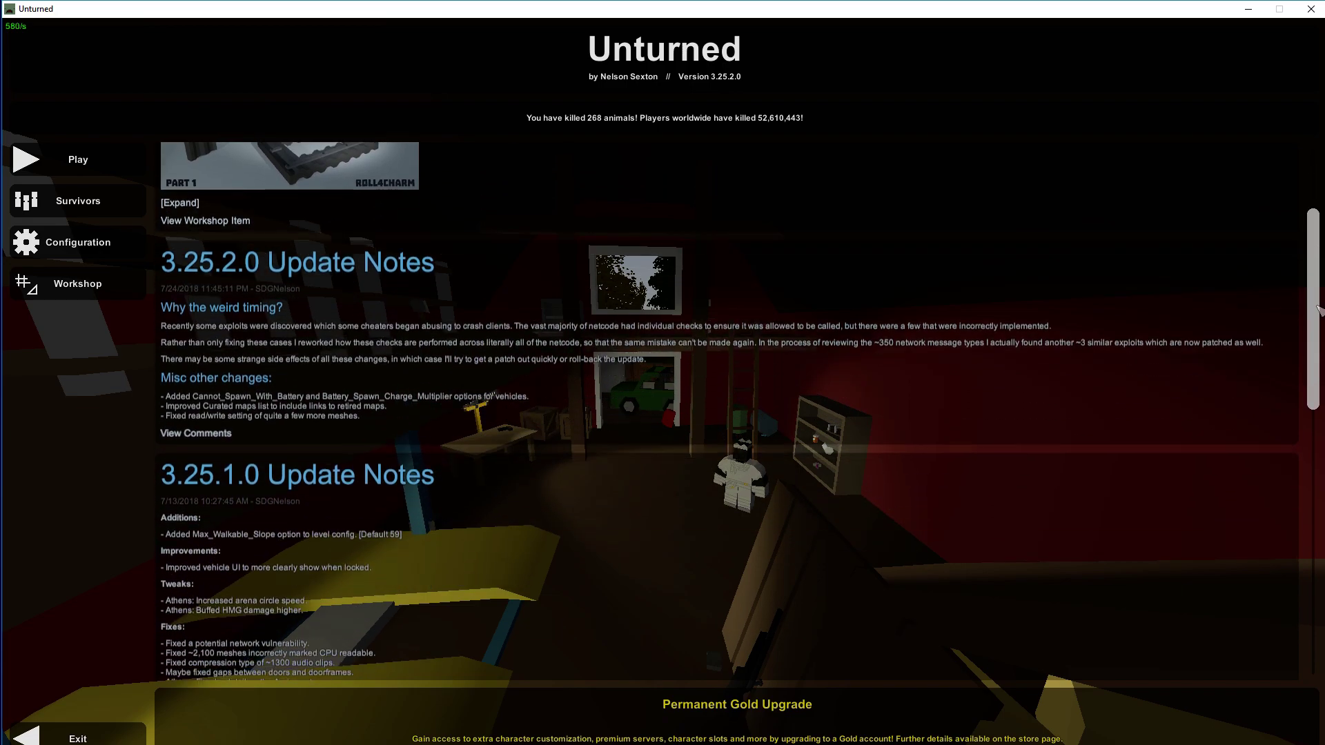